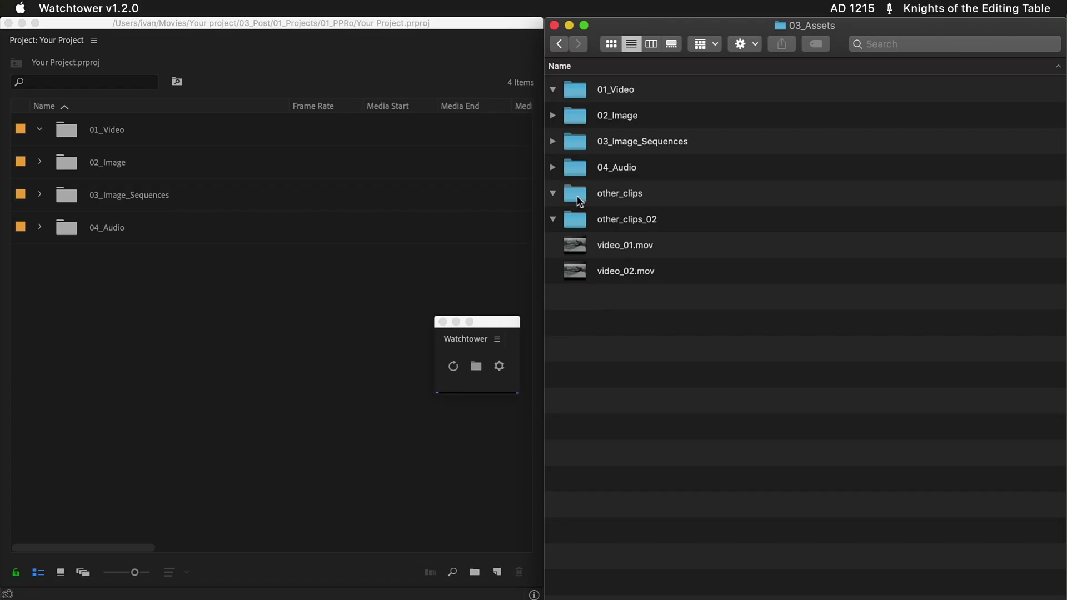
Move other_clips and video_01.mov into 01_Video, then dismiss the Watchtower notification.
click(577, 195)
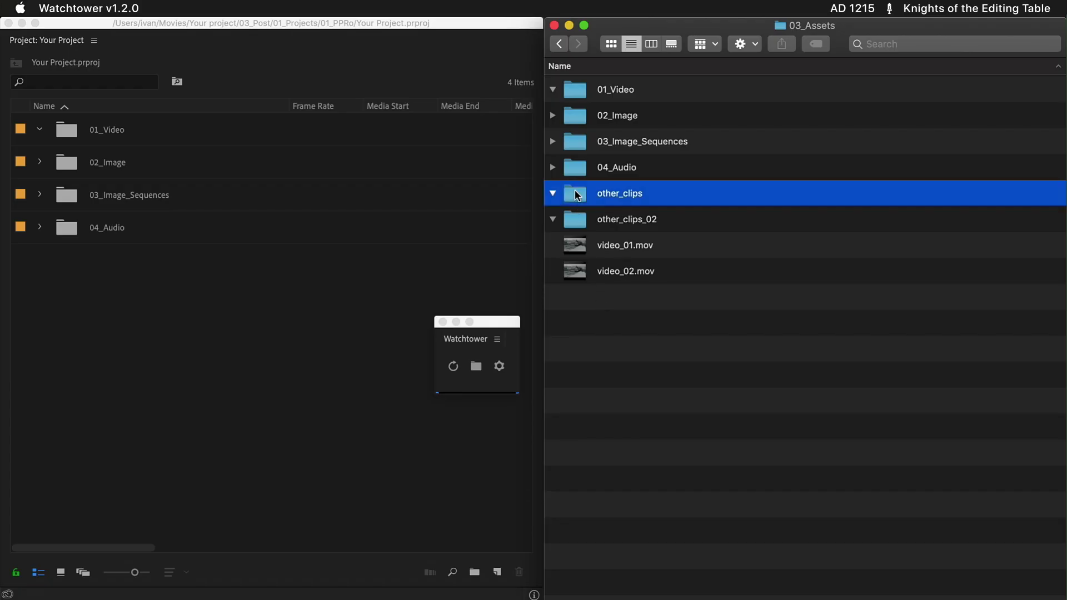
super+click(573, 247)
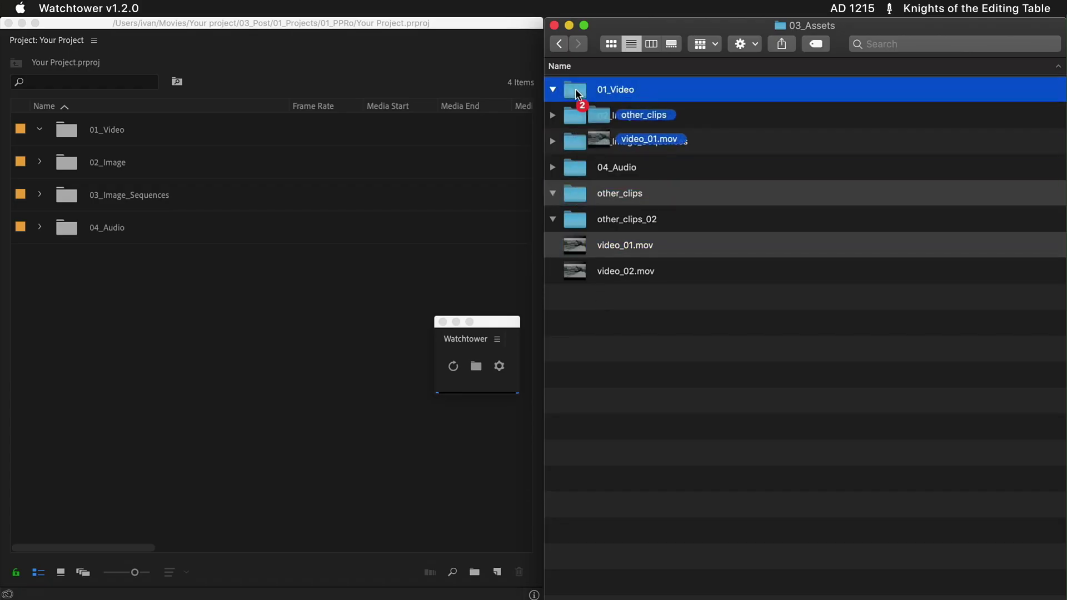
drag(572, 248, 575, 89)
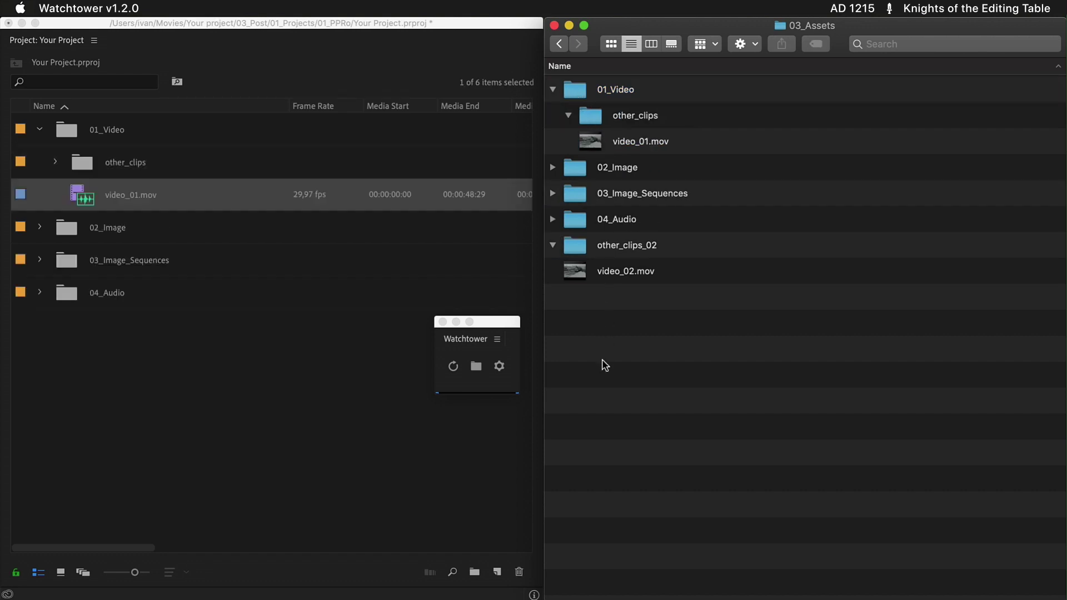
click(496, 330)
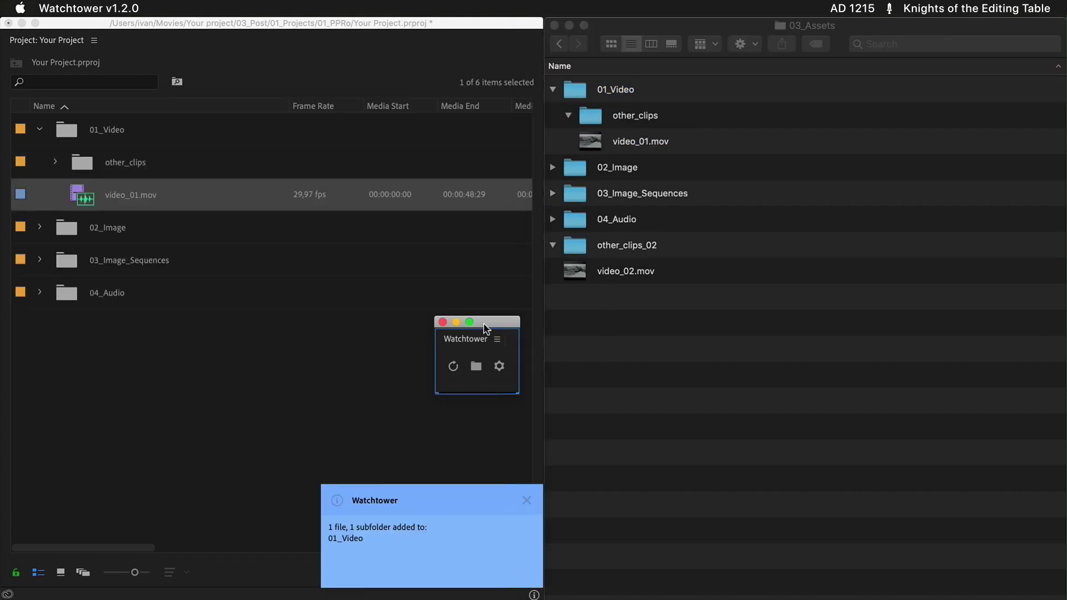
click(443, 328)
Move other_clips_02, video_02.mov and video_01.mov into the 01_Video folder.
click(617, 303)
click(577, 247)
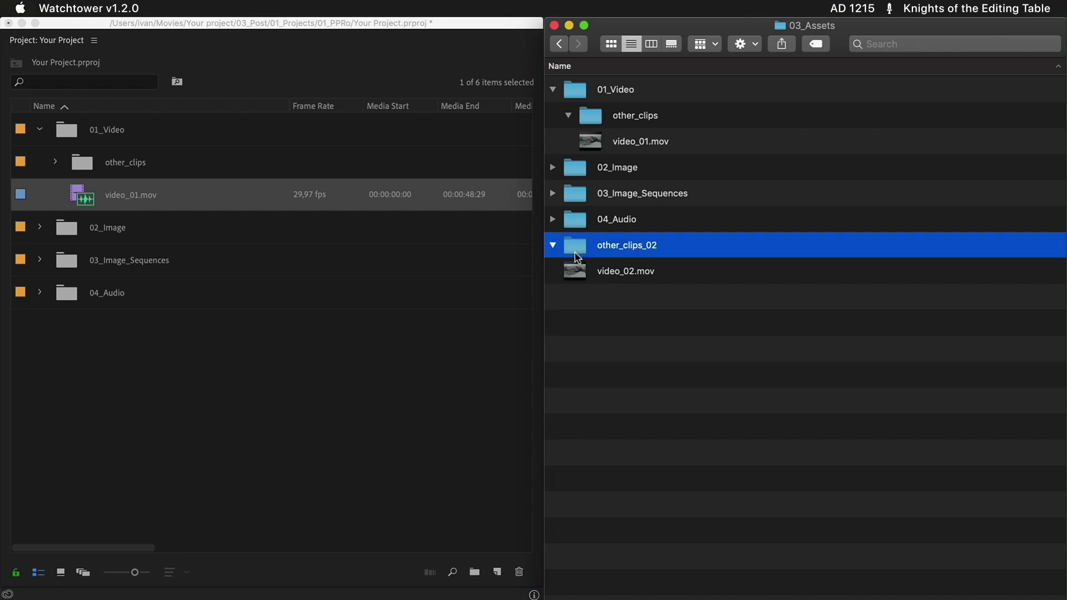
super+click(578, 272)
drag(572, 248, 573, 94)
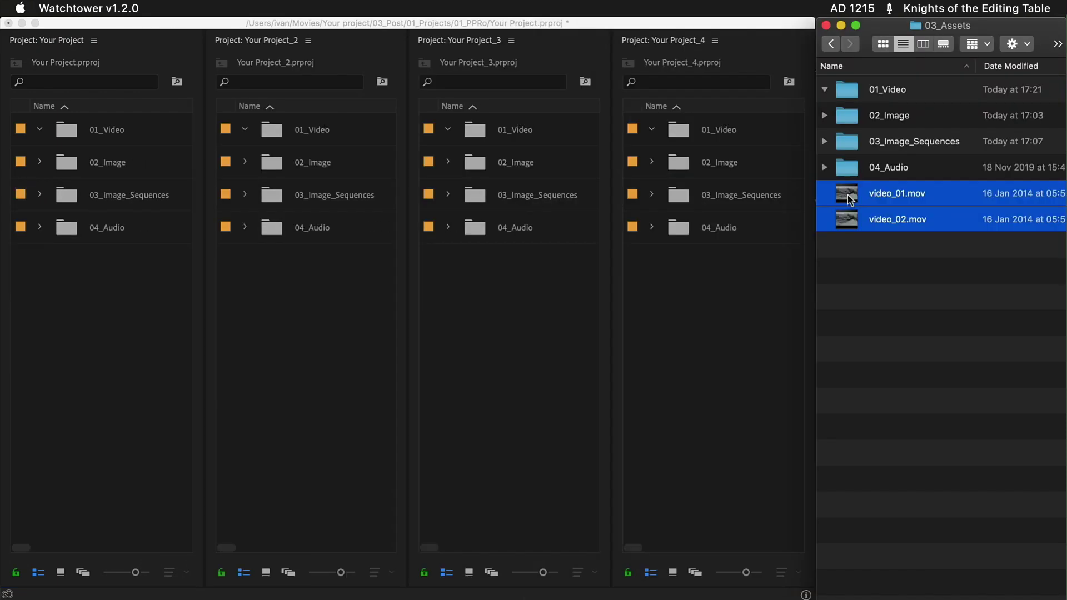
drag(850, 200, 849, 92)
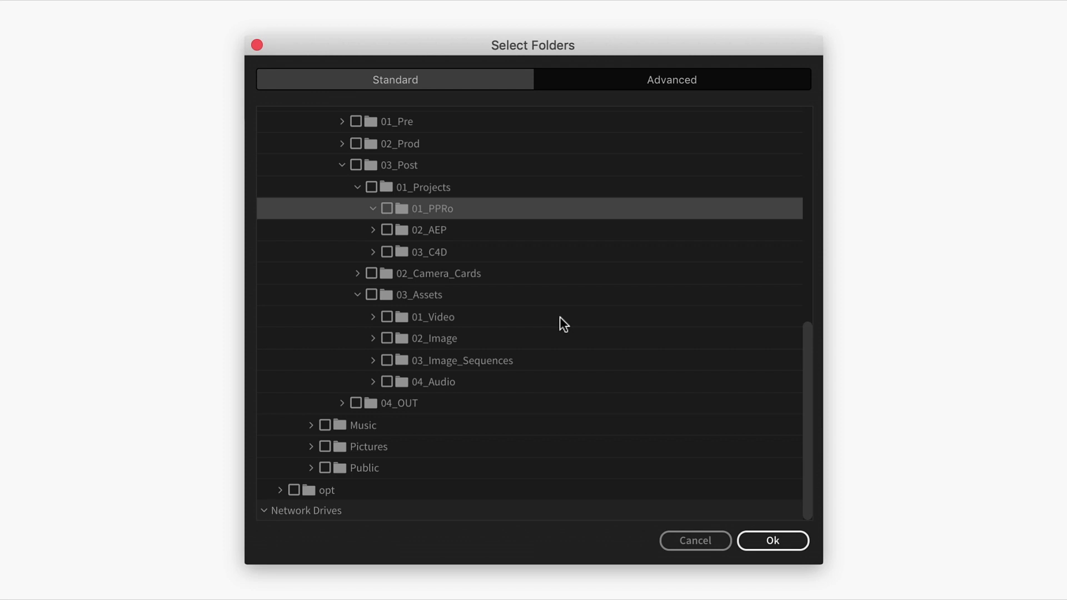
Tick 03_Assets and enable its subfolder-combining and relative-path settings under Advanced.
click(371, 293)
click(618, 80)
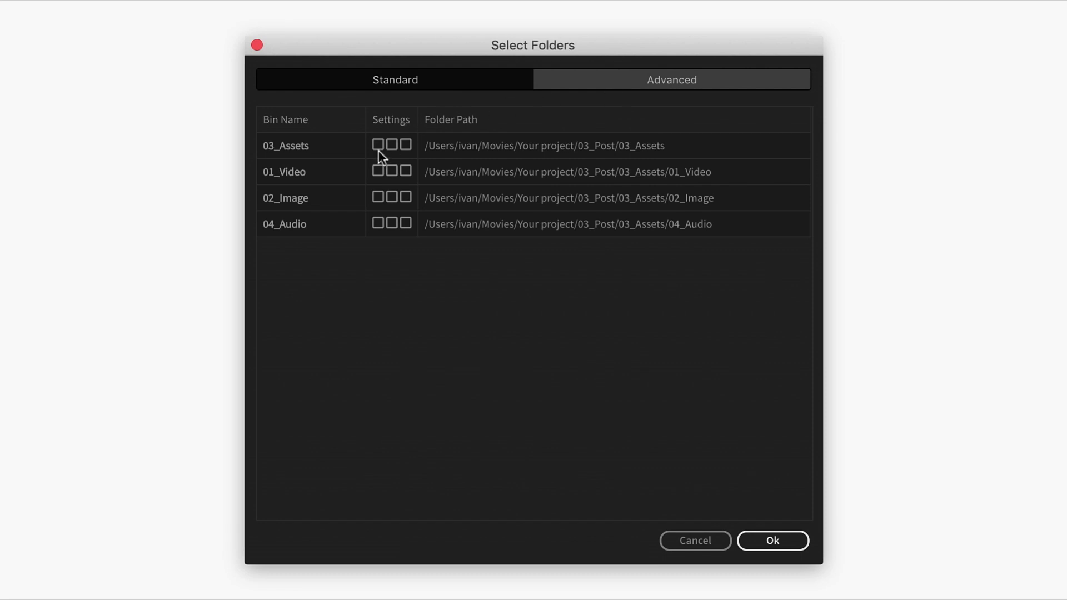
click(395, 150)
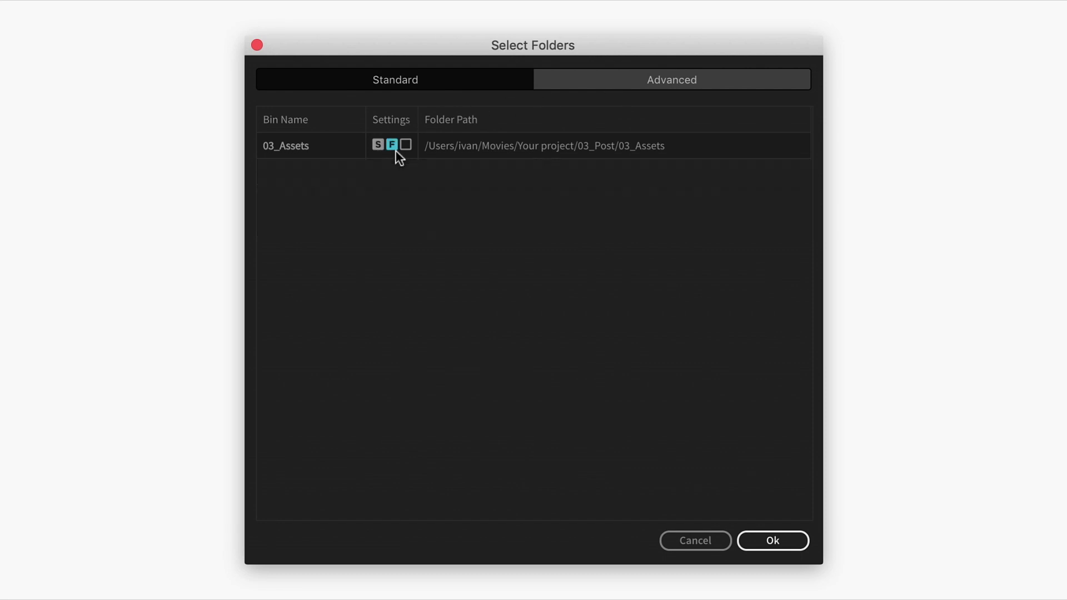
click(409, 150)
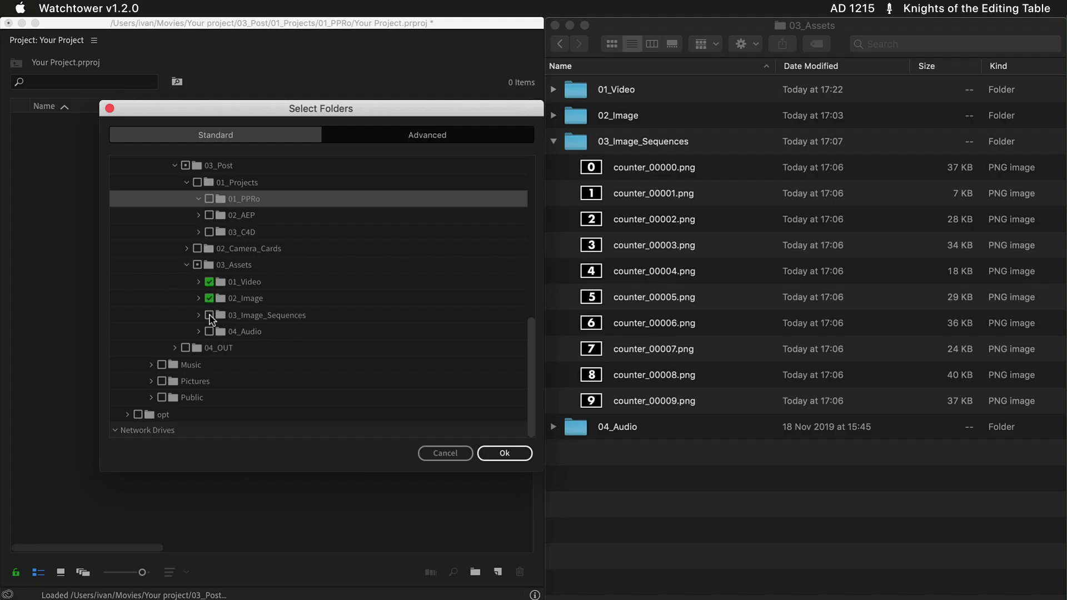
Tick 02_Camera_Cards with all subfolders, review each camera folder's settings, and confirm importing.
click(210, 315)
click(386, 136)
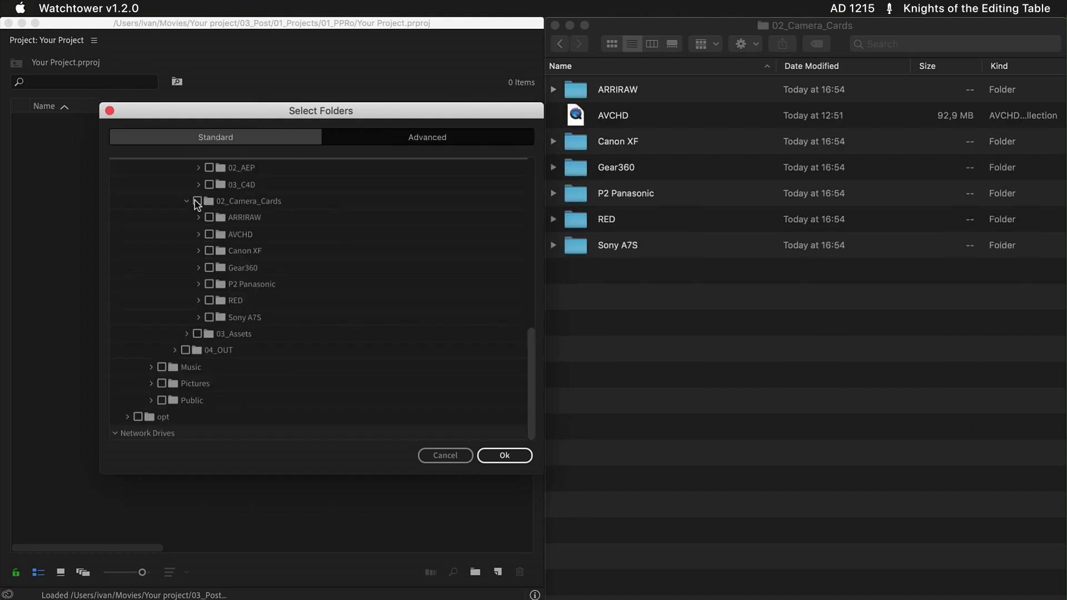
click(197, 203)
click(379, 141)
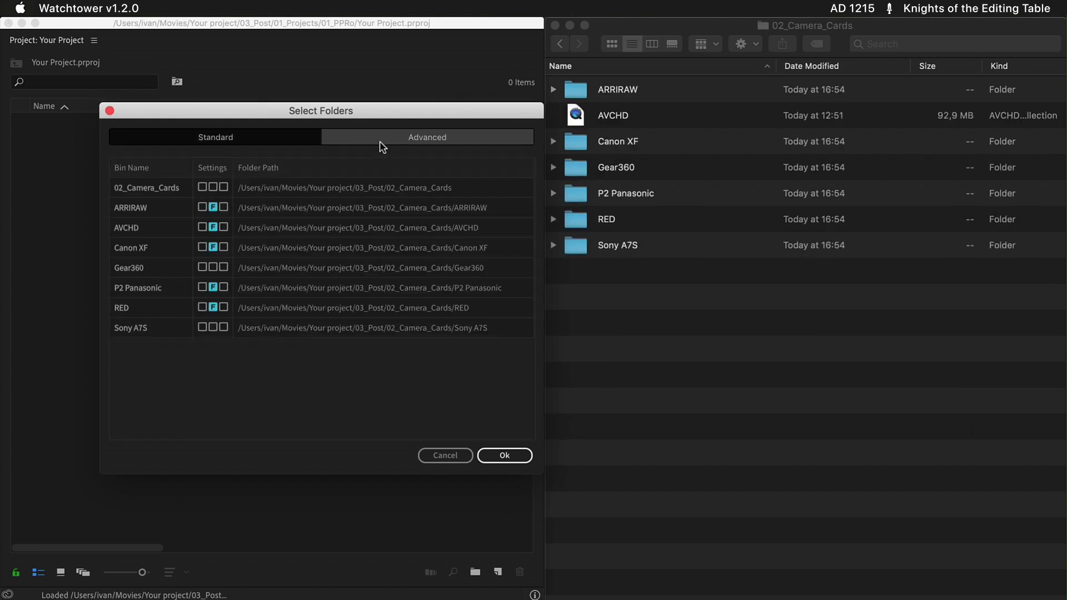
click(485, 456)
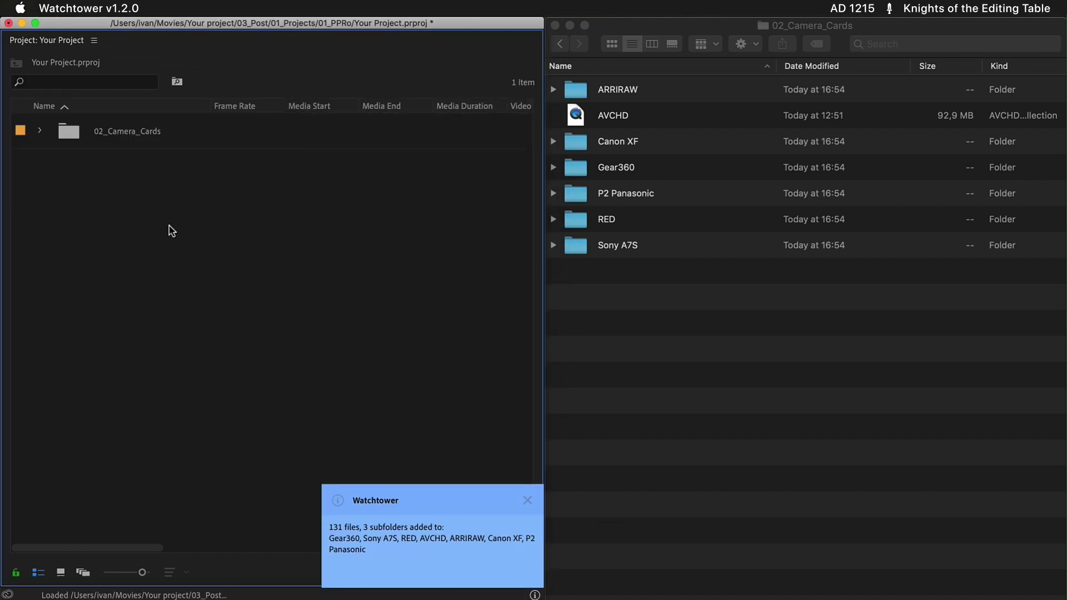
Expand 02_Camera_Cards, then collapse ARRIRAW, AVCHD, Canon XF, Gear360, RED, Sony A7S and P2 Panasonic.
click(39, 131)
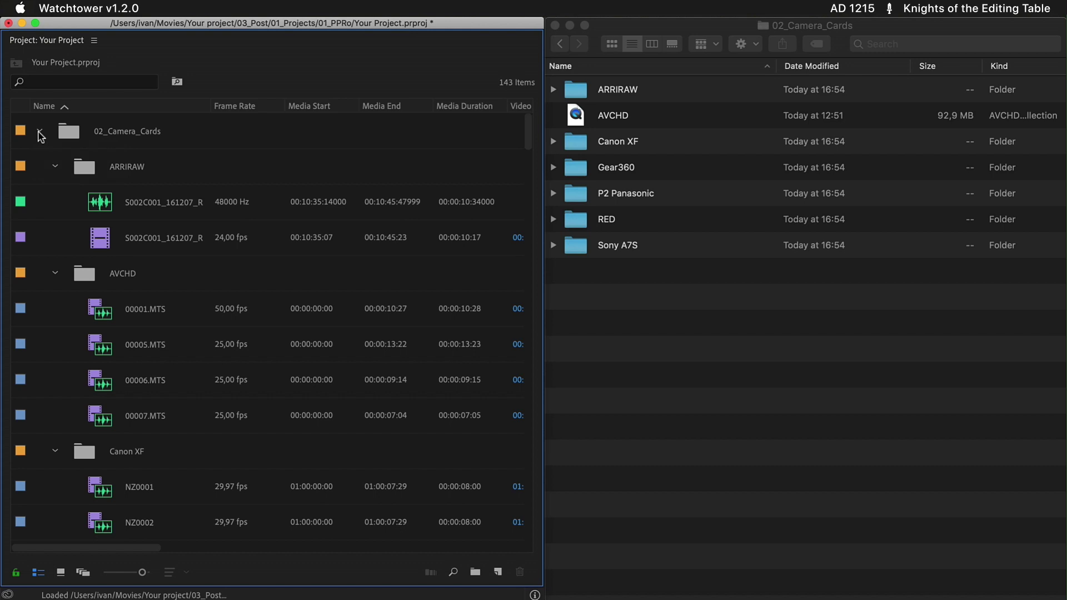
click(56, 167)
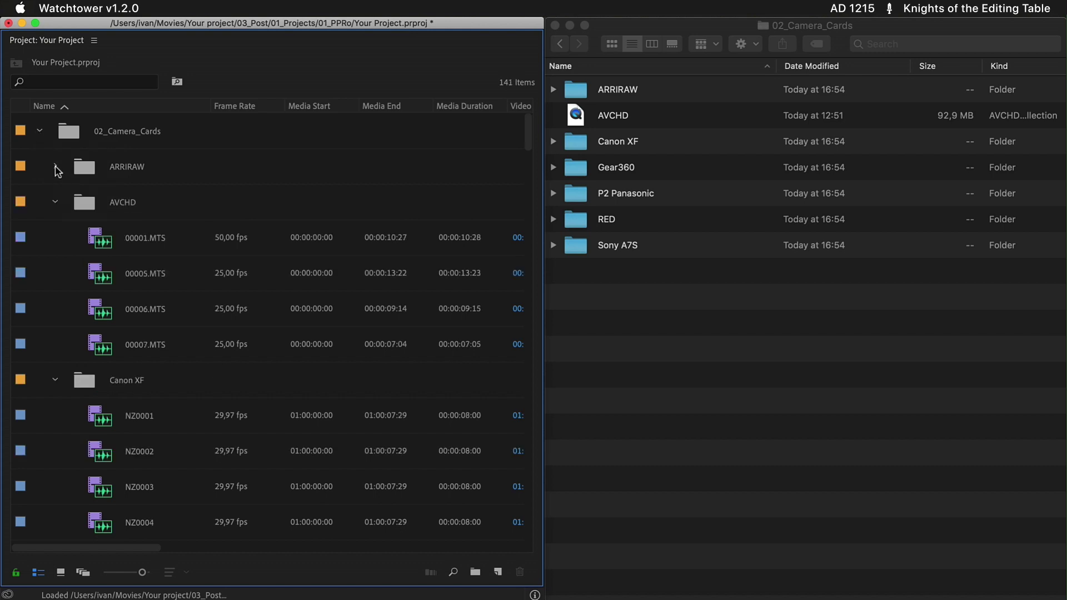
click(55, 203)
click(55, 238)
click(55, 273)
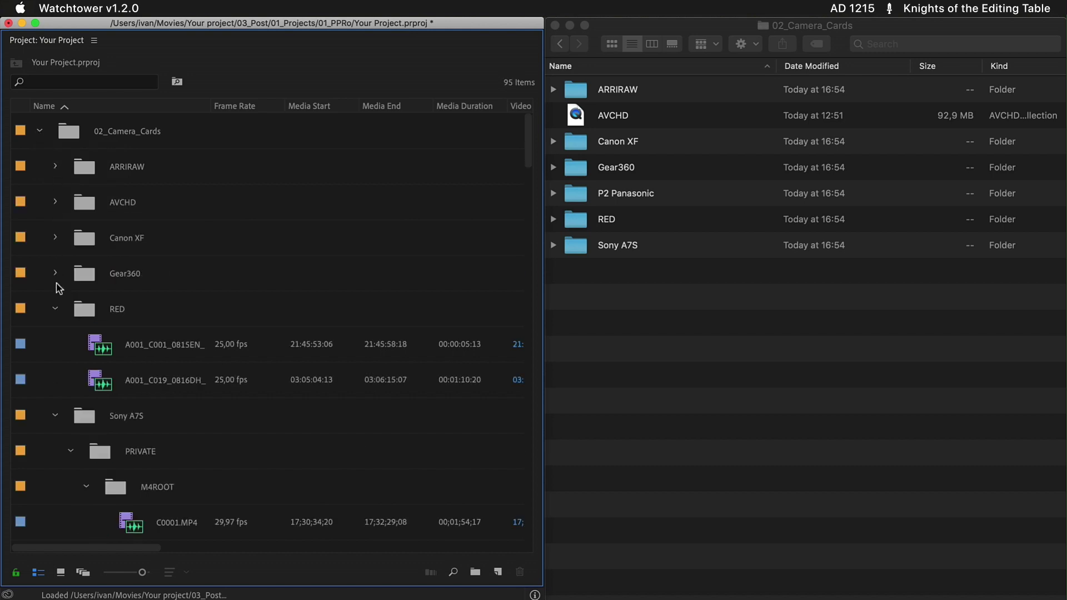
click(55, 308)
click(55, 345)
click(55, 380)
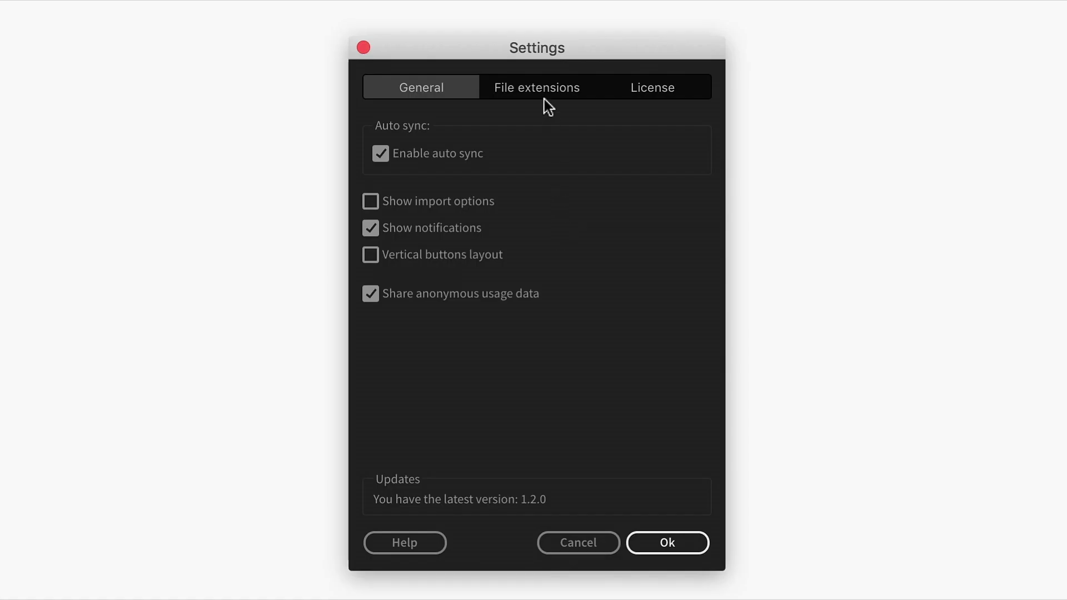
Search the File extensions list for mp4 and untick .mp4.
click(543, 94)
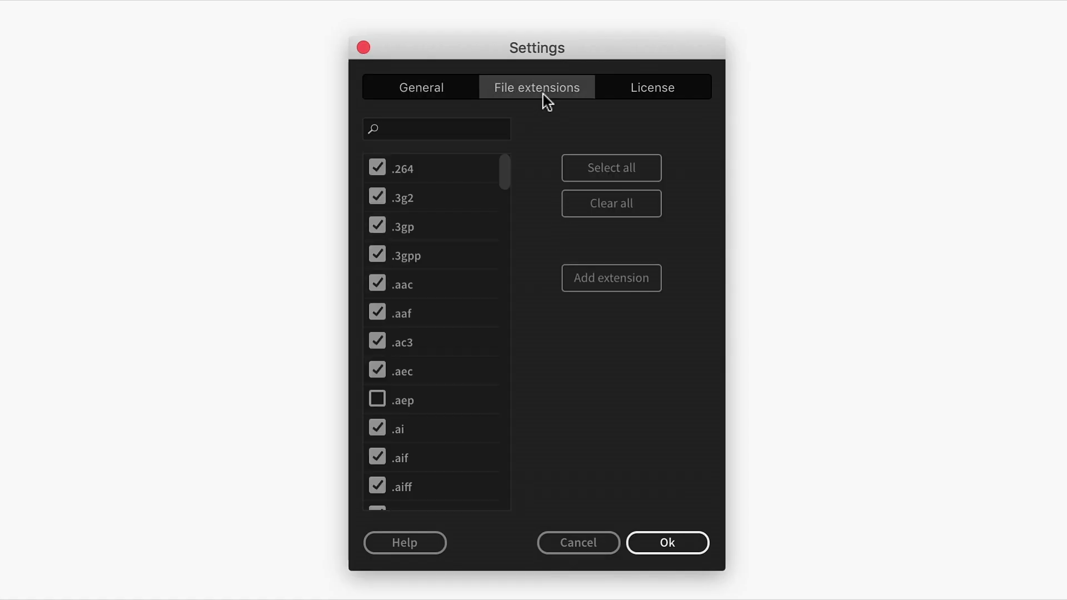
click(486, 125)
text(mp)
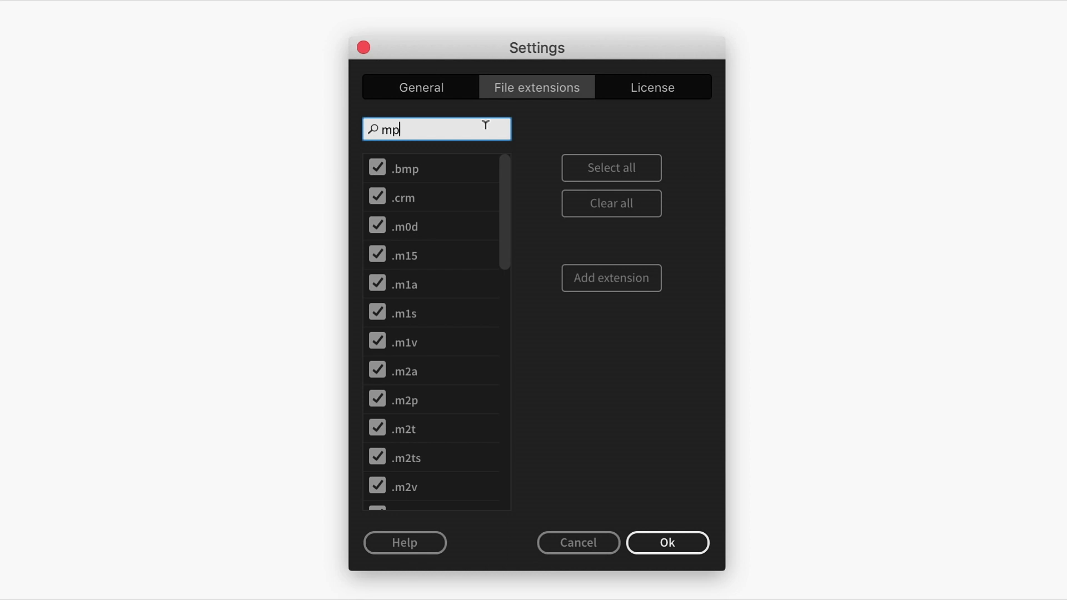
text(4)
click(380, 165)
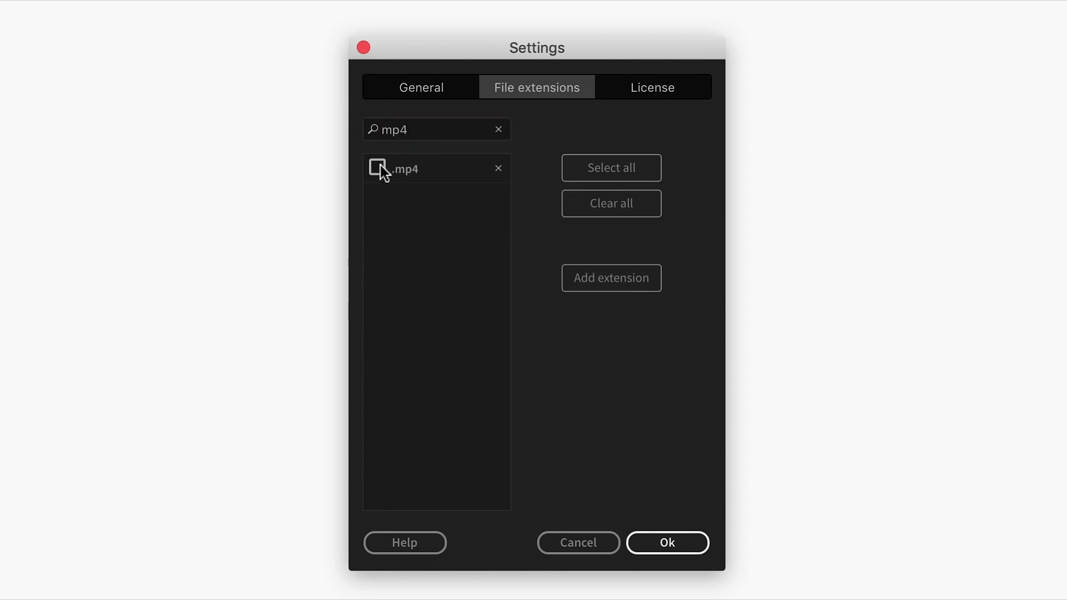
Clear the extension search and deactivate the license with Shift+Option on Deactivate.
click(498, 130)
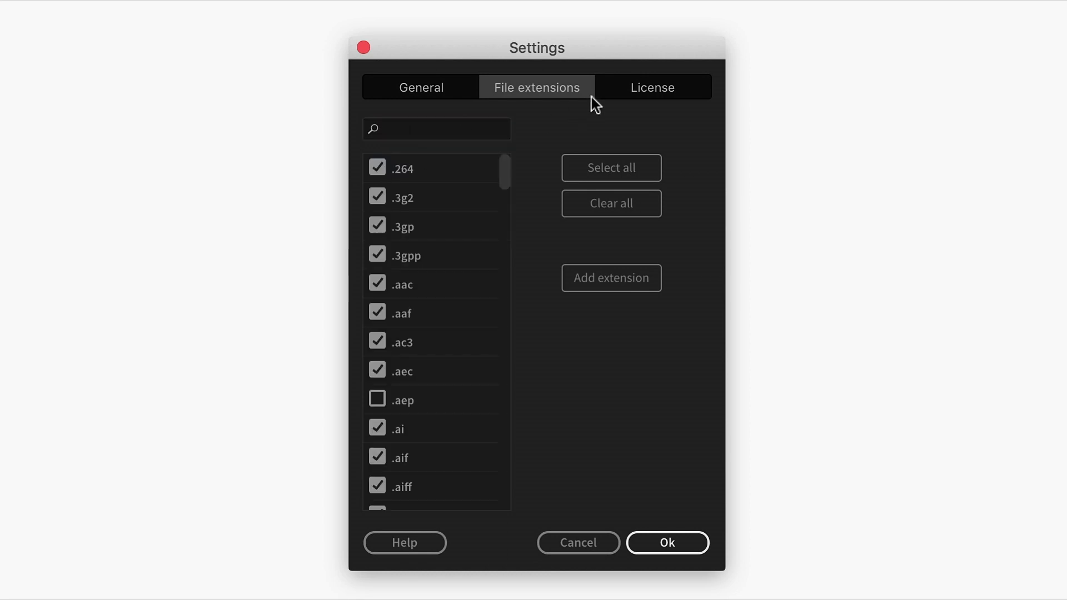
click(641, 82)
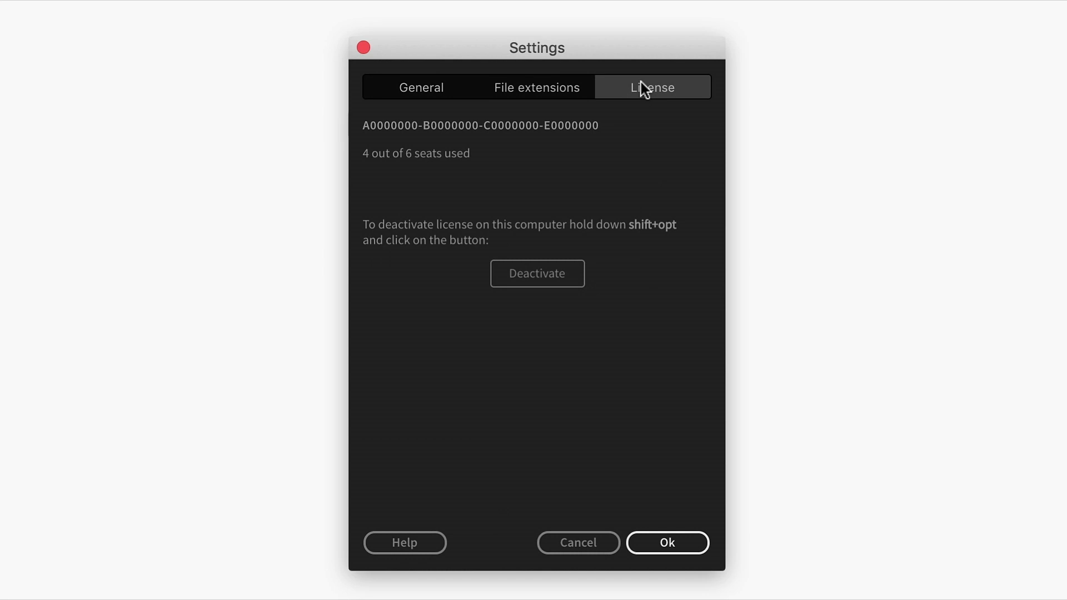
alt+shift+click(546, 281)
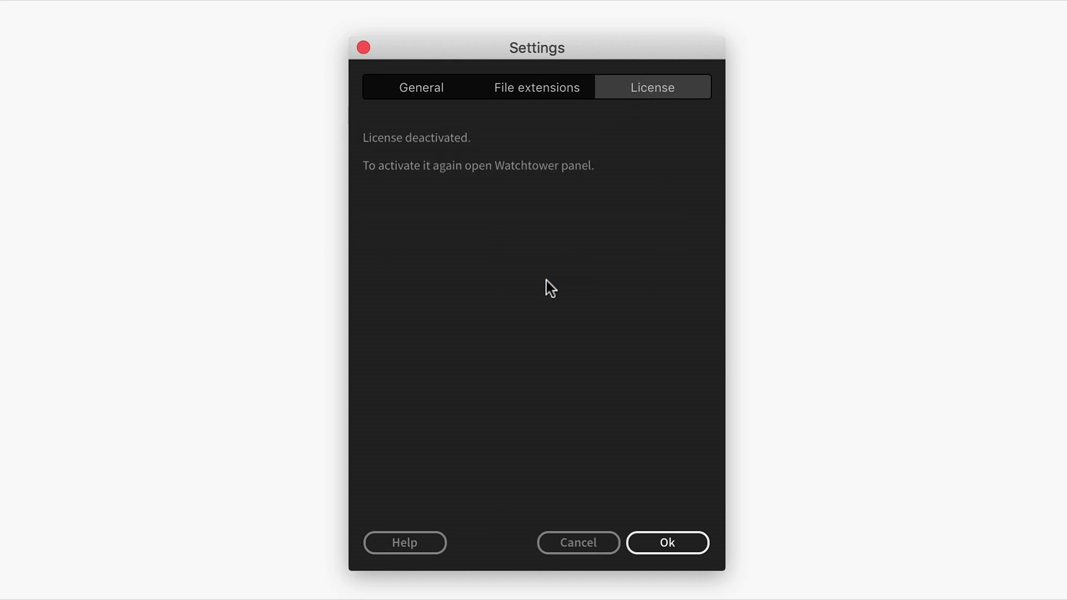